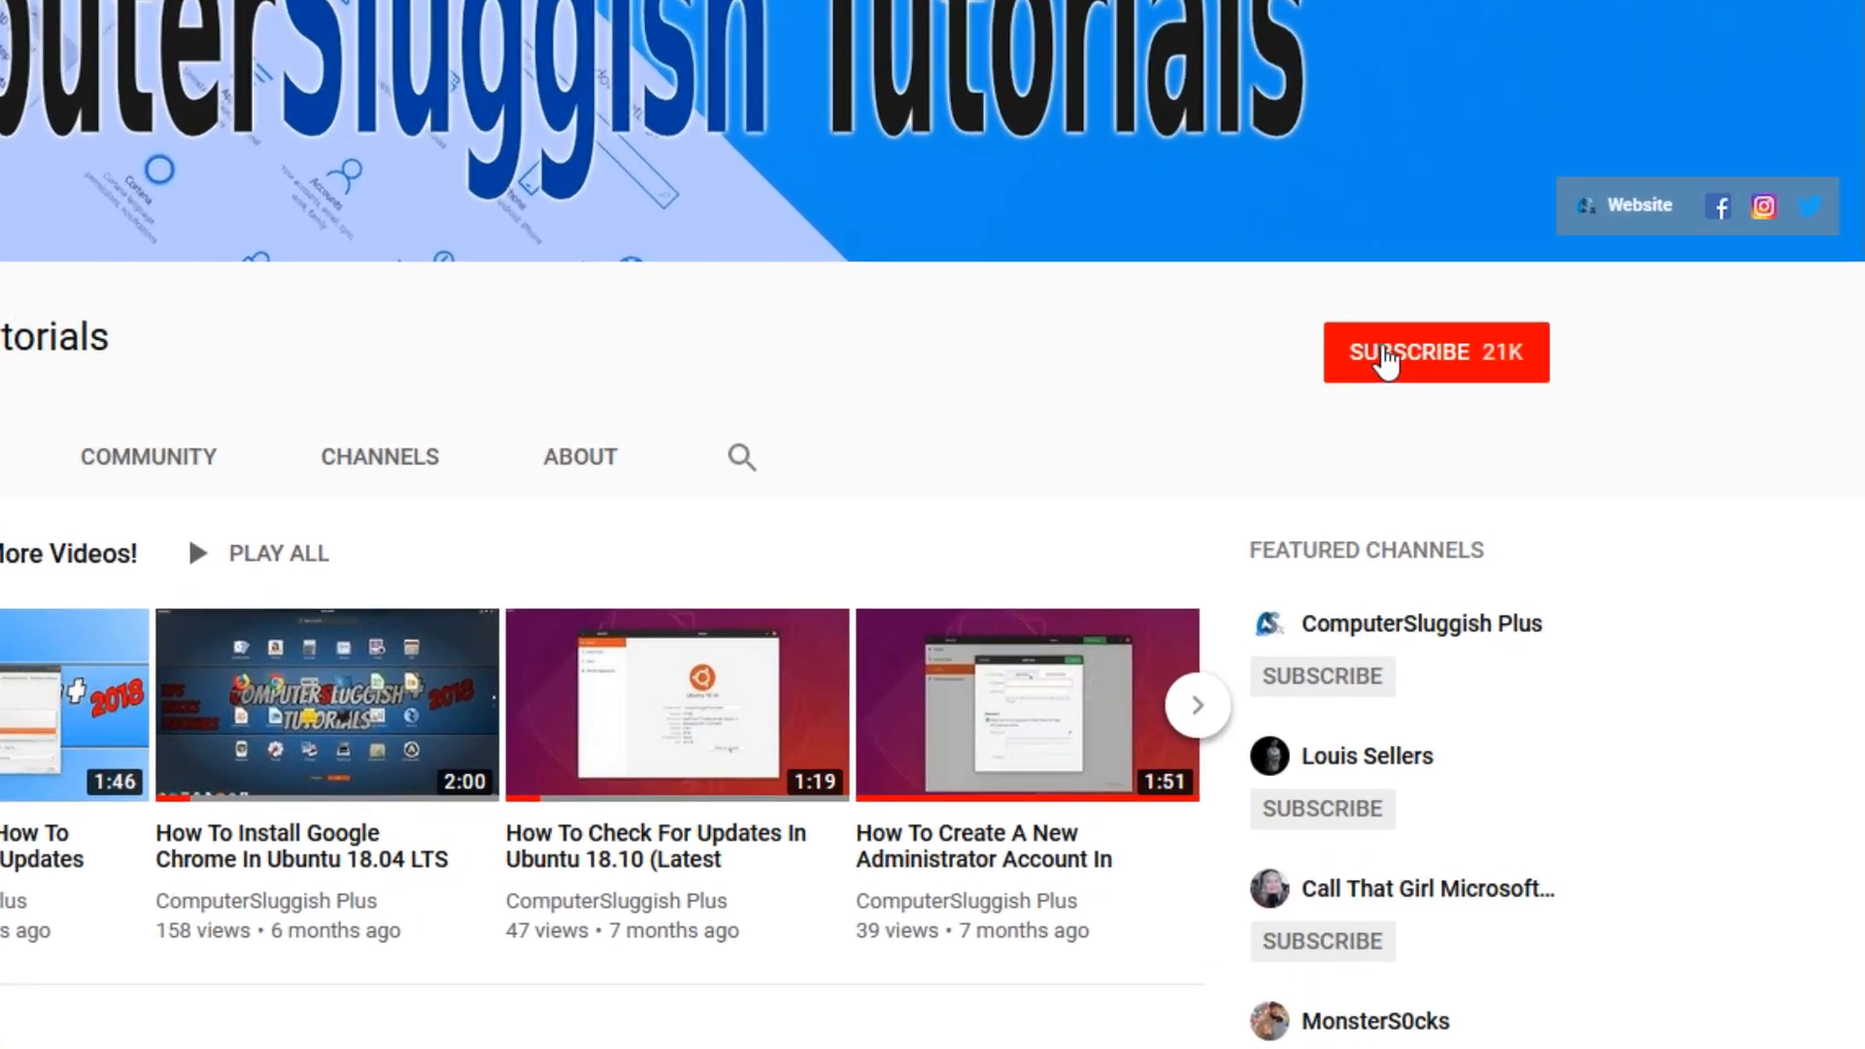
Step: Subscribe to the ComputerSluggish Tutorials channel and enable the notification bell
left_click(1455, 371)
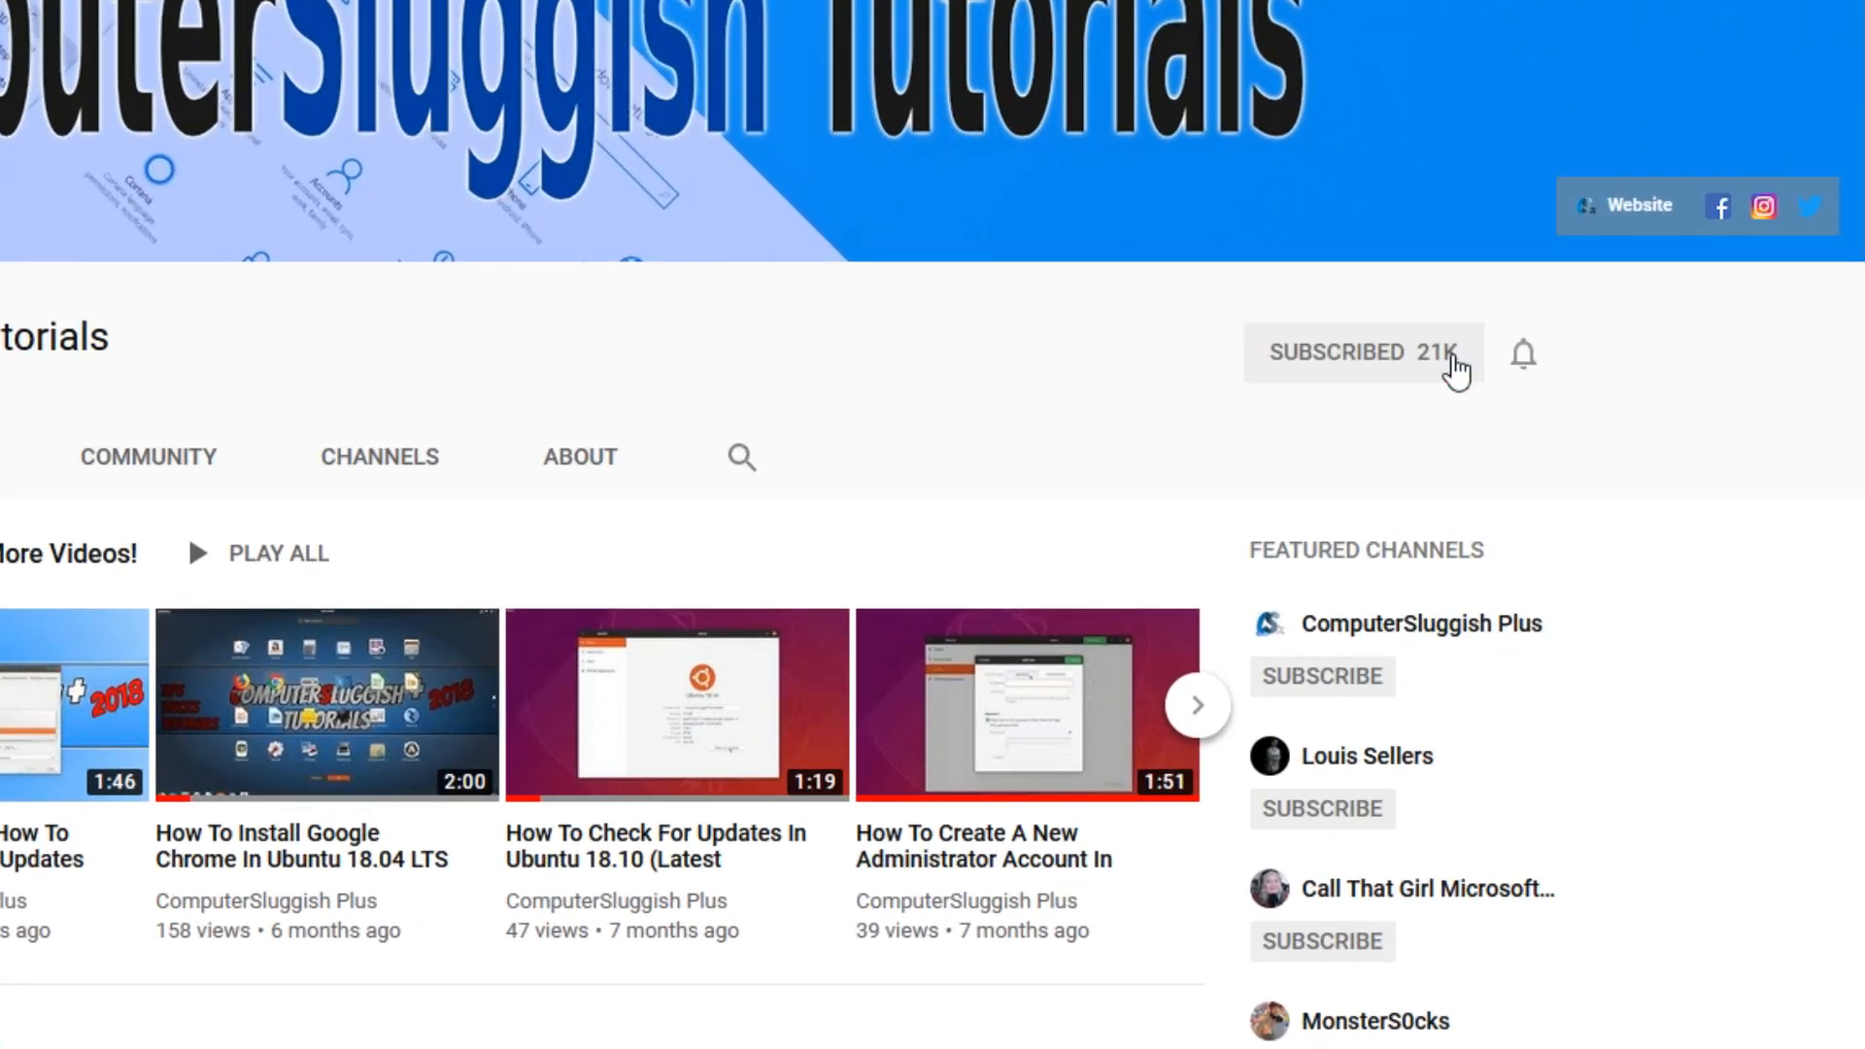
left_click(1525, 366)
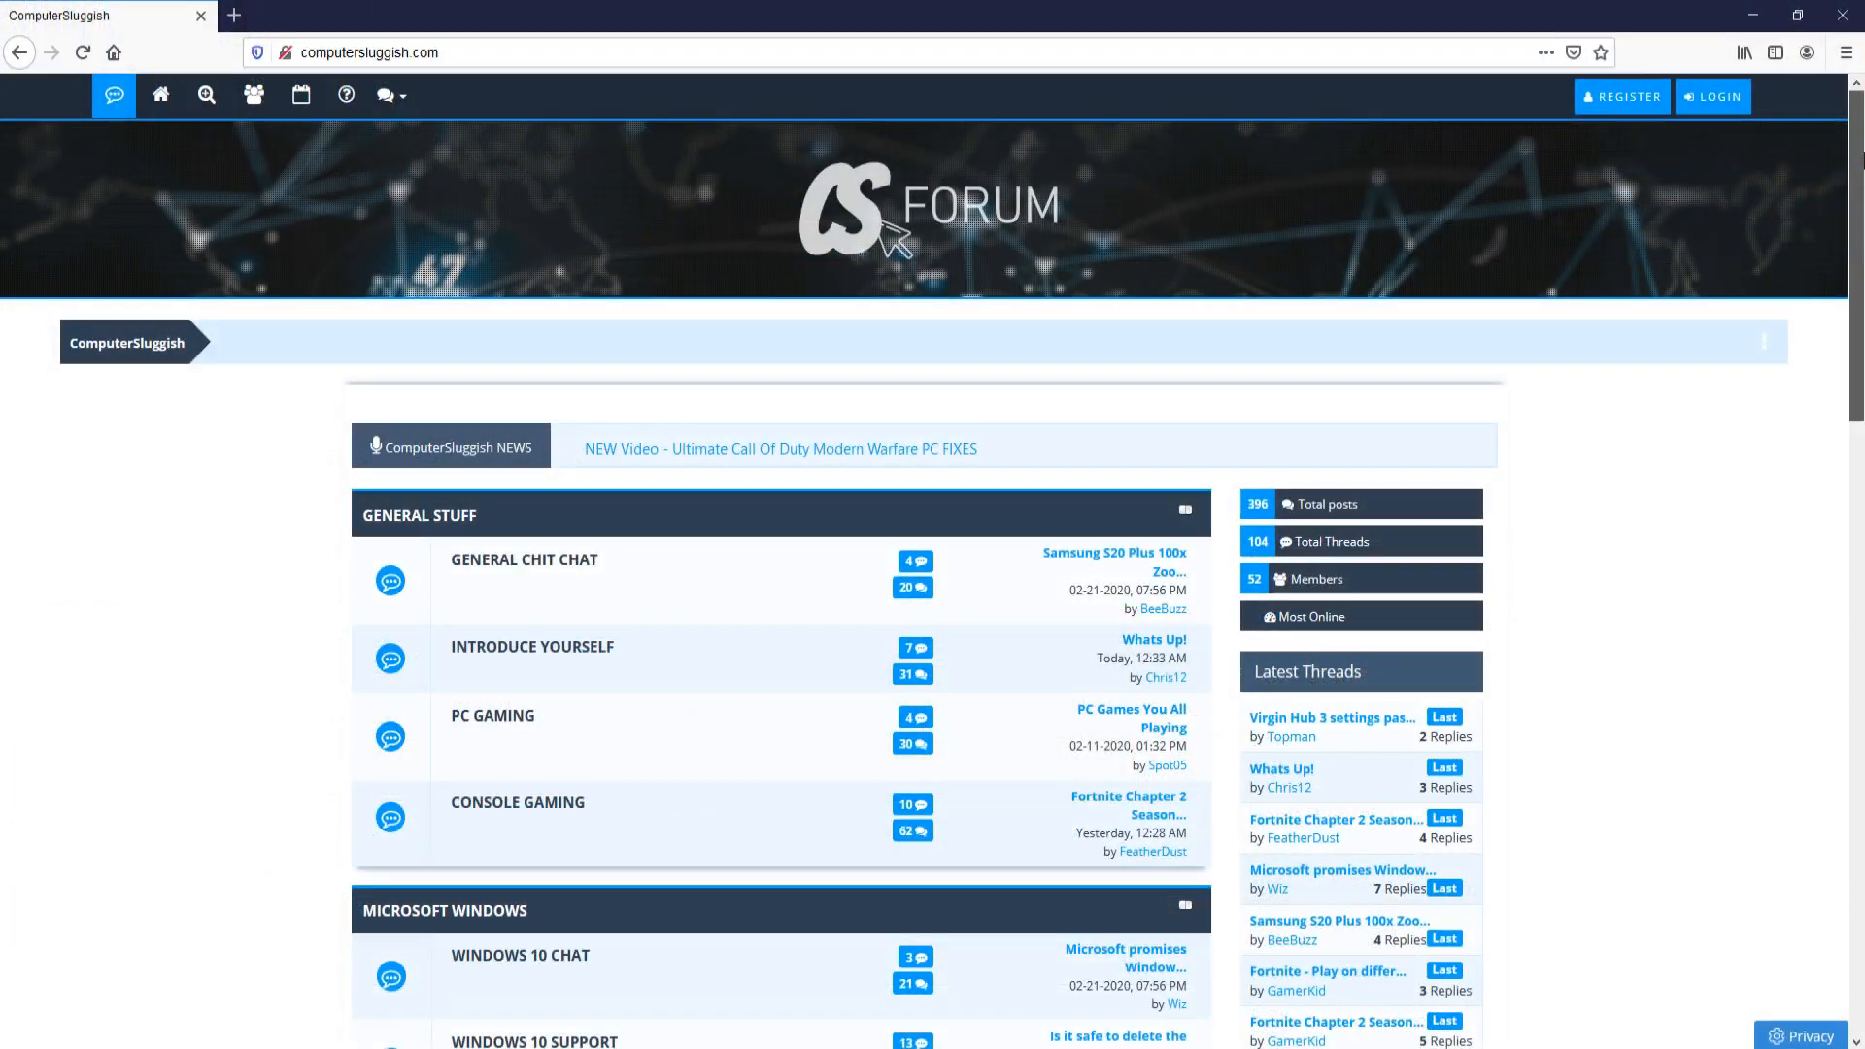
scroll(933, 584, "down", 2)
left_click_drag(1859, 200, 1861, 396)
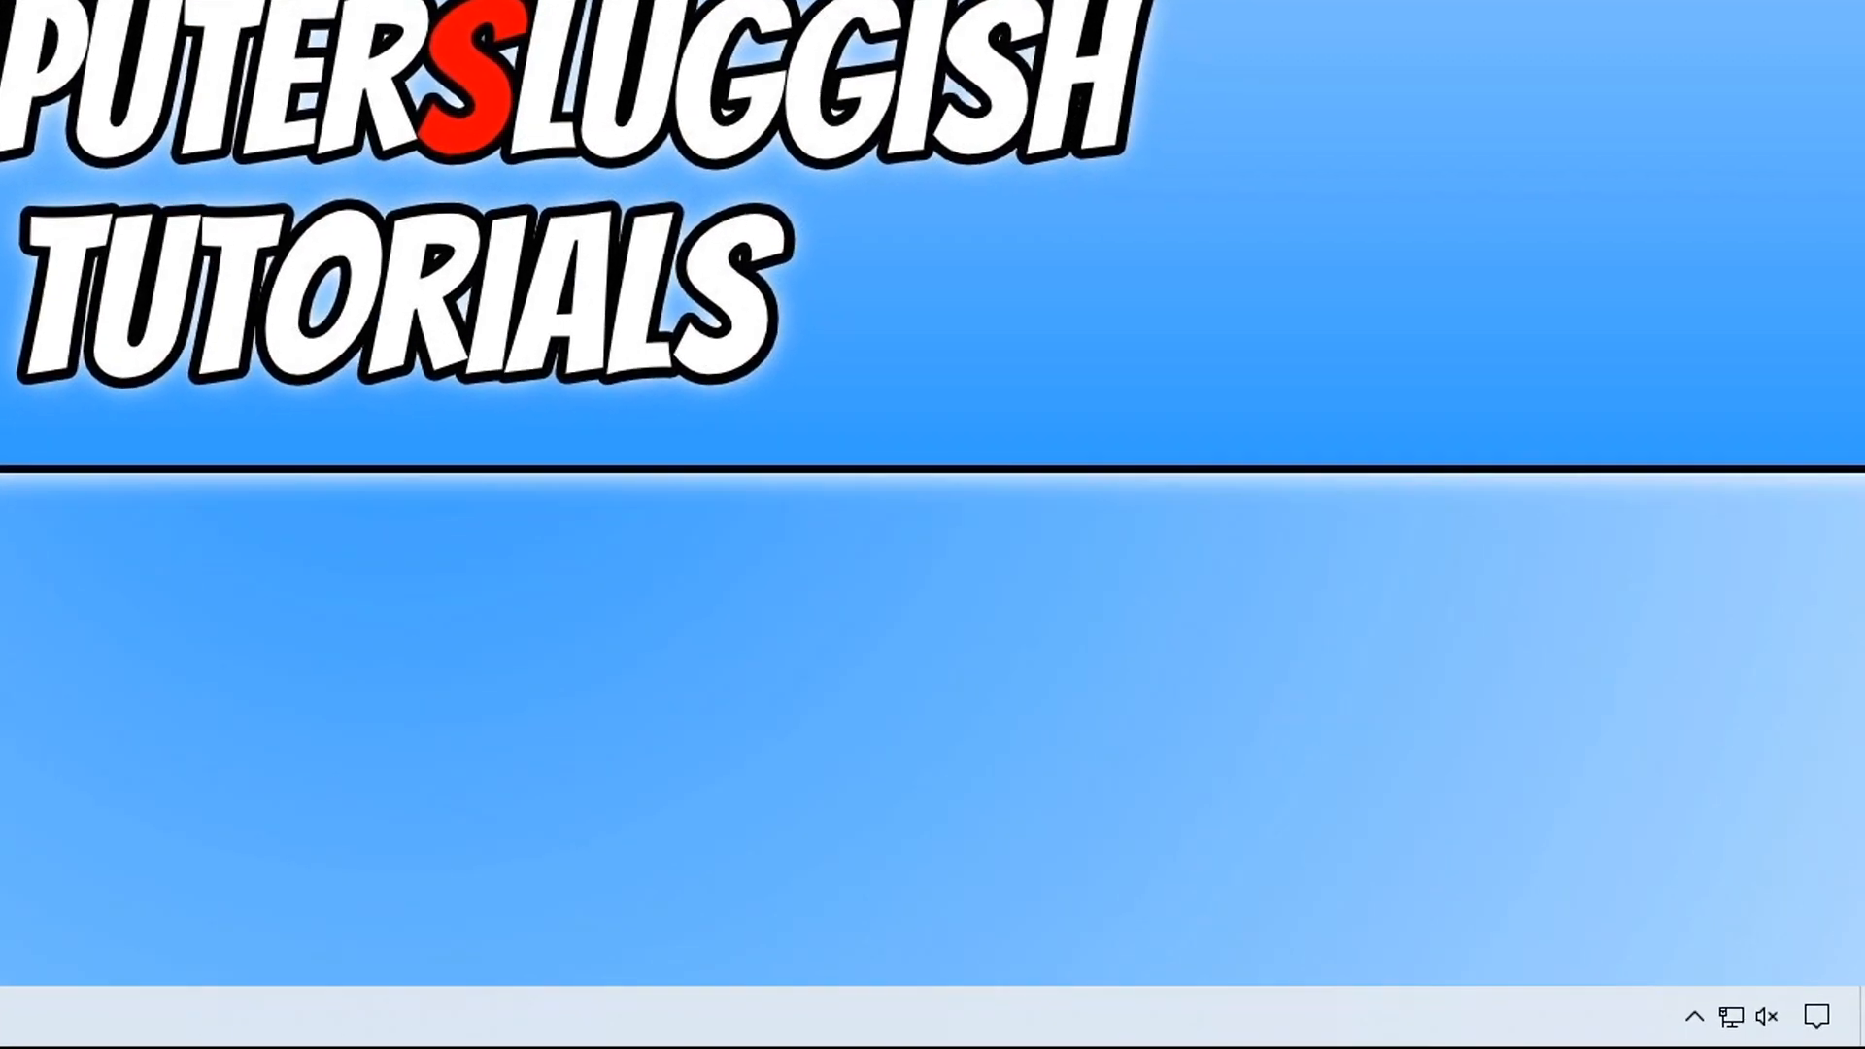
Step: From the taskbar speaker icon's menu, launch the Sound settings page
right_click(1771, 1006)
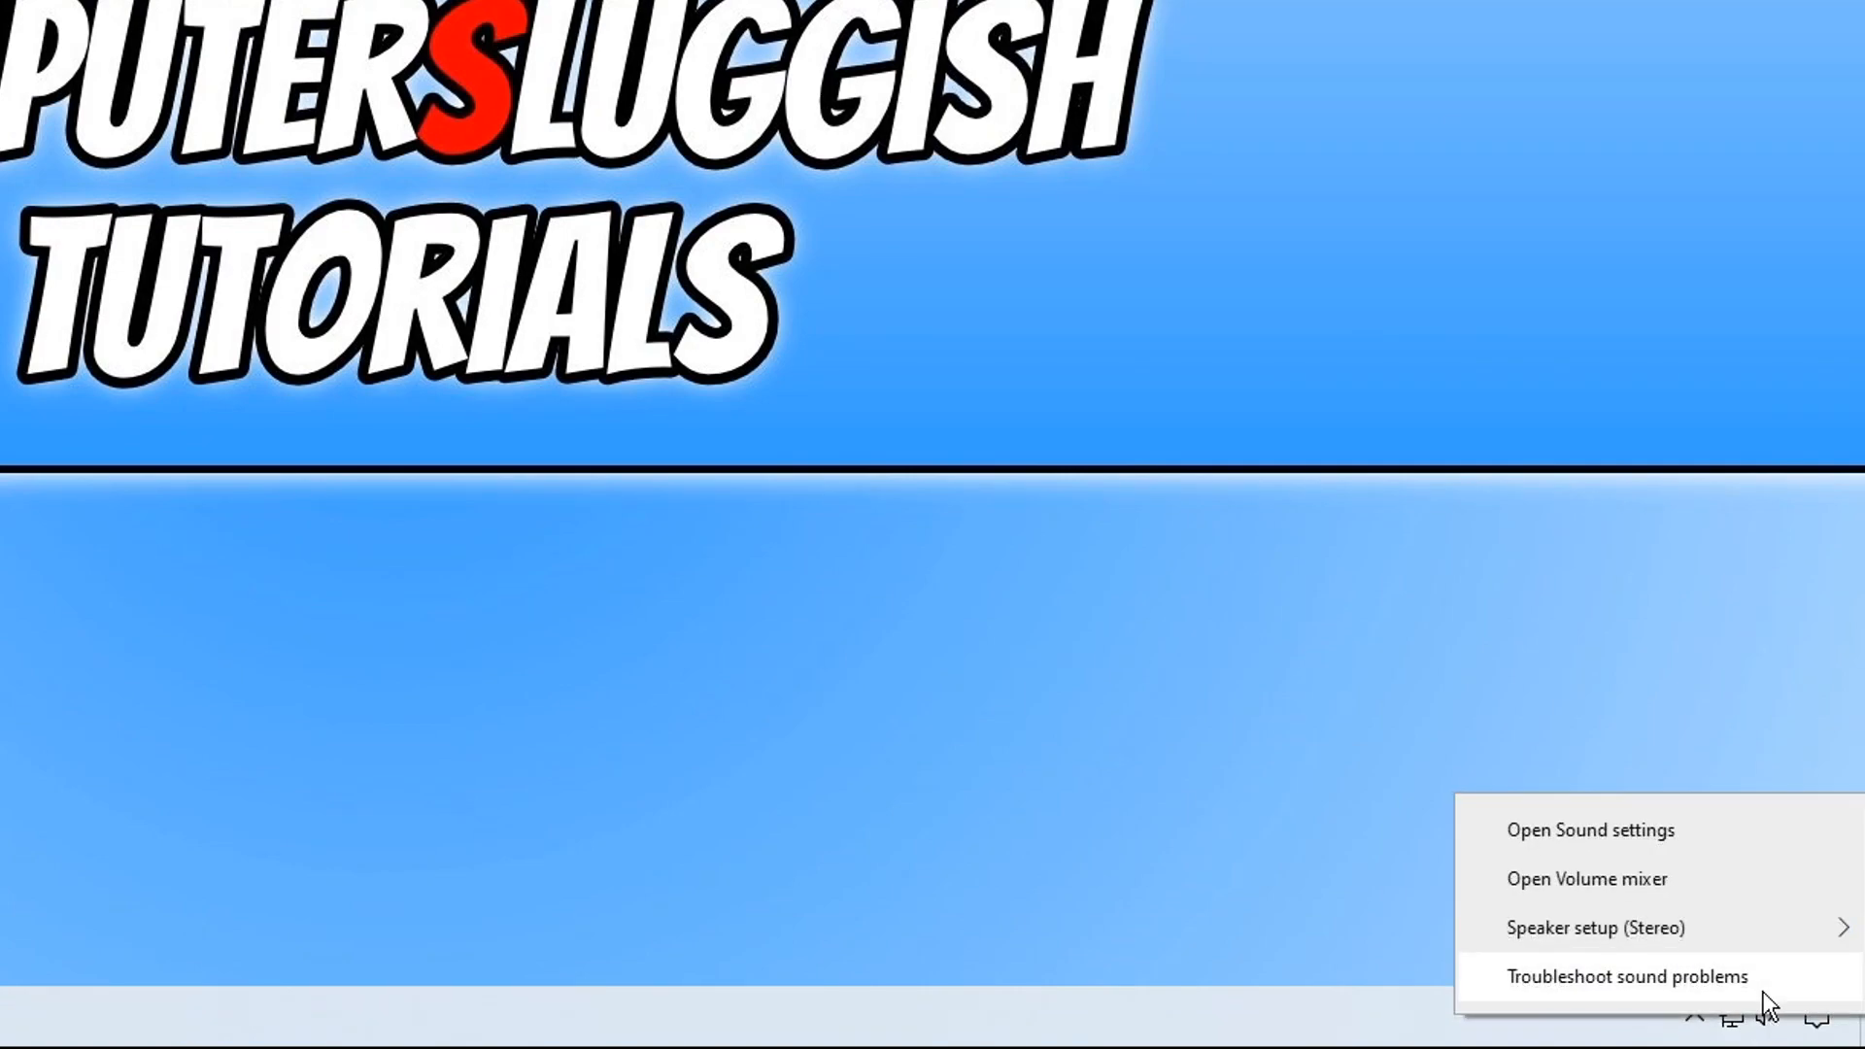
left_click(1712, 831)
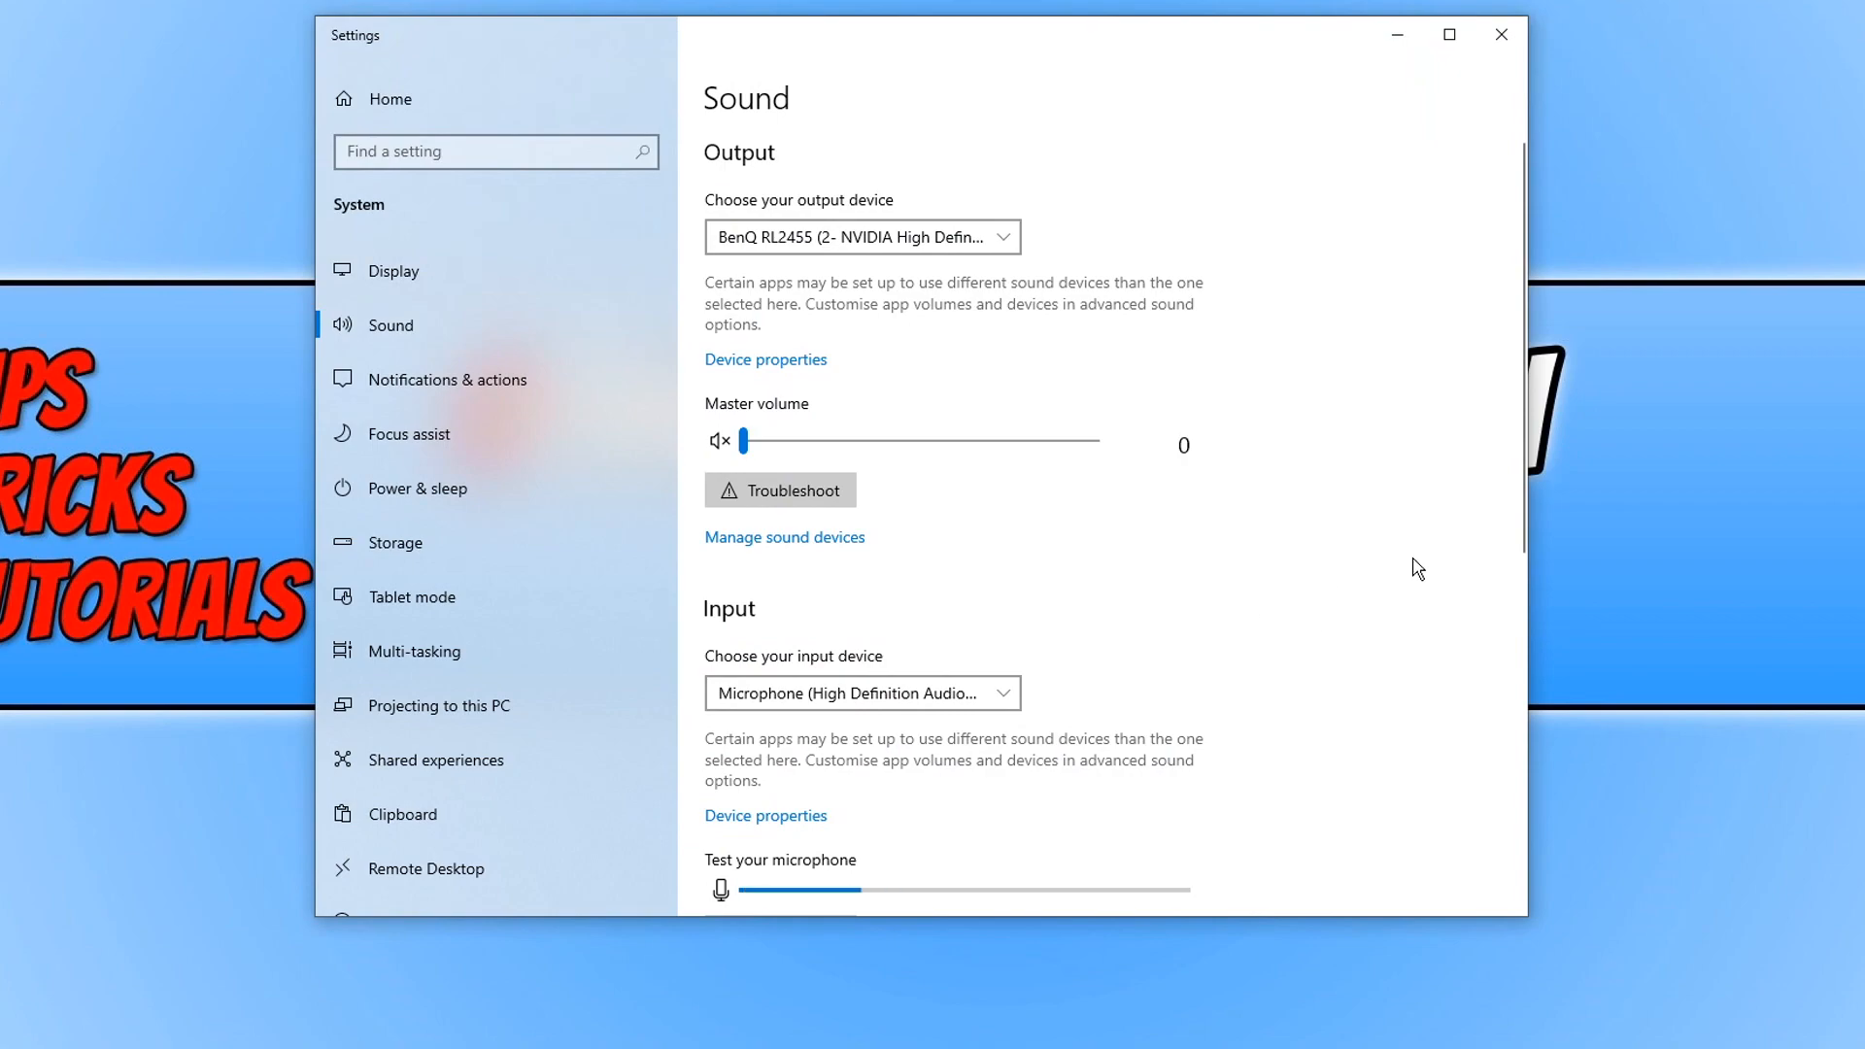
scroll(1406, 560, "down", 3)
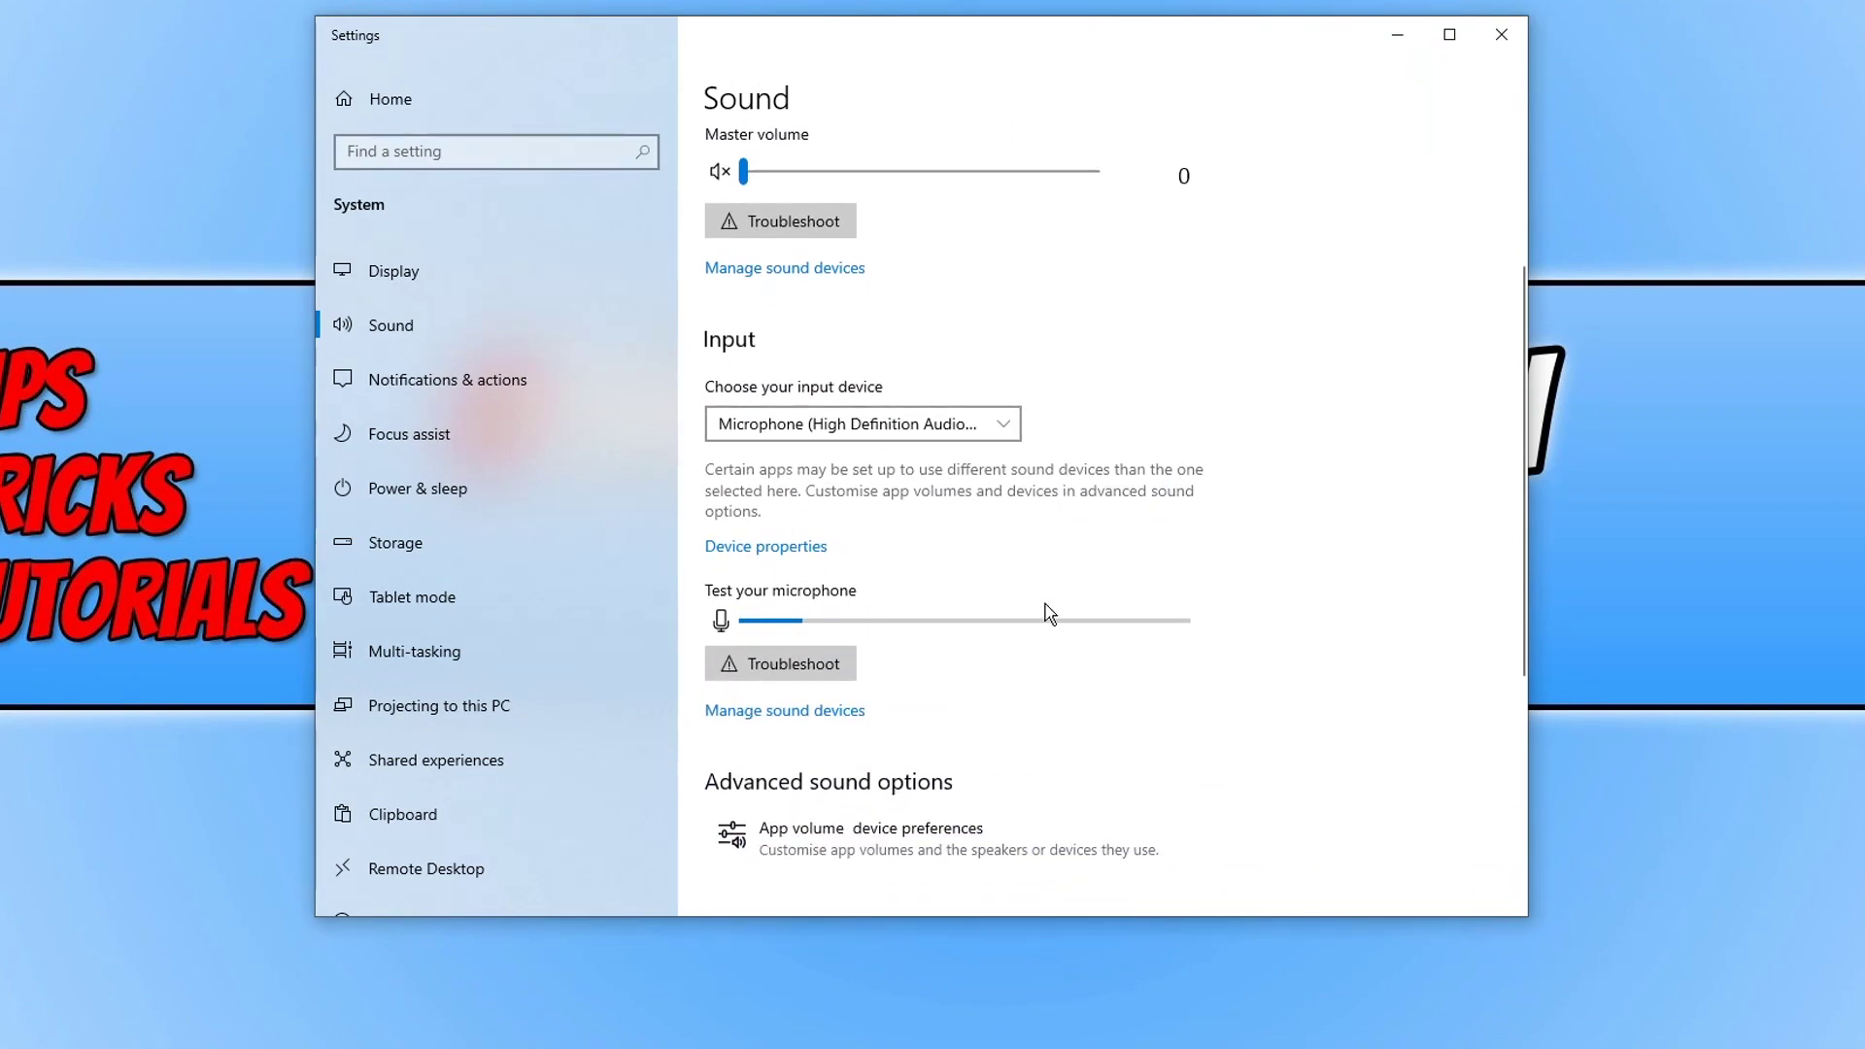
Step: Reach the microphone's legacy Properties dialog via Device properties, showing its Advanced settings
left_click(779, 548)
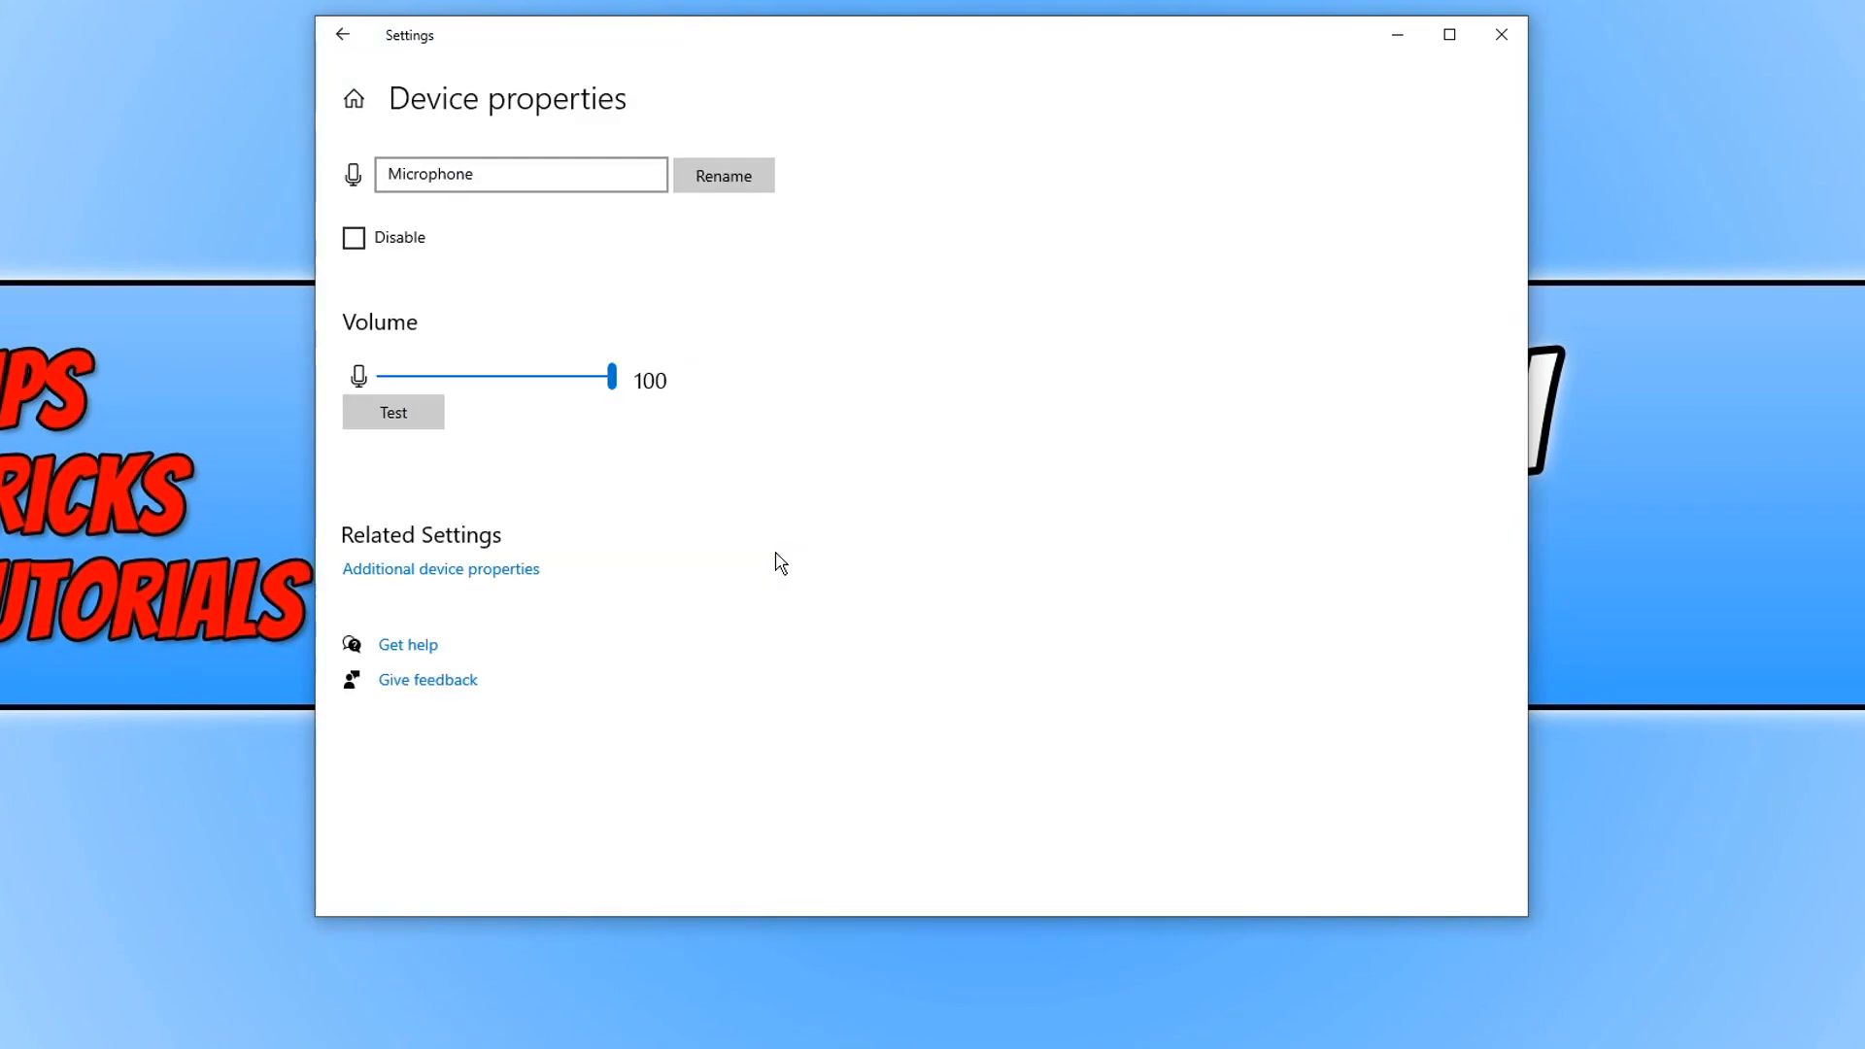
left_click(485, 571)
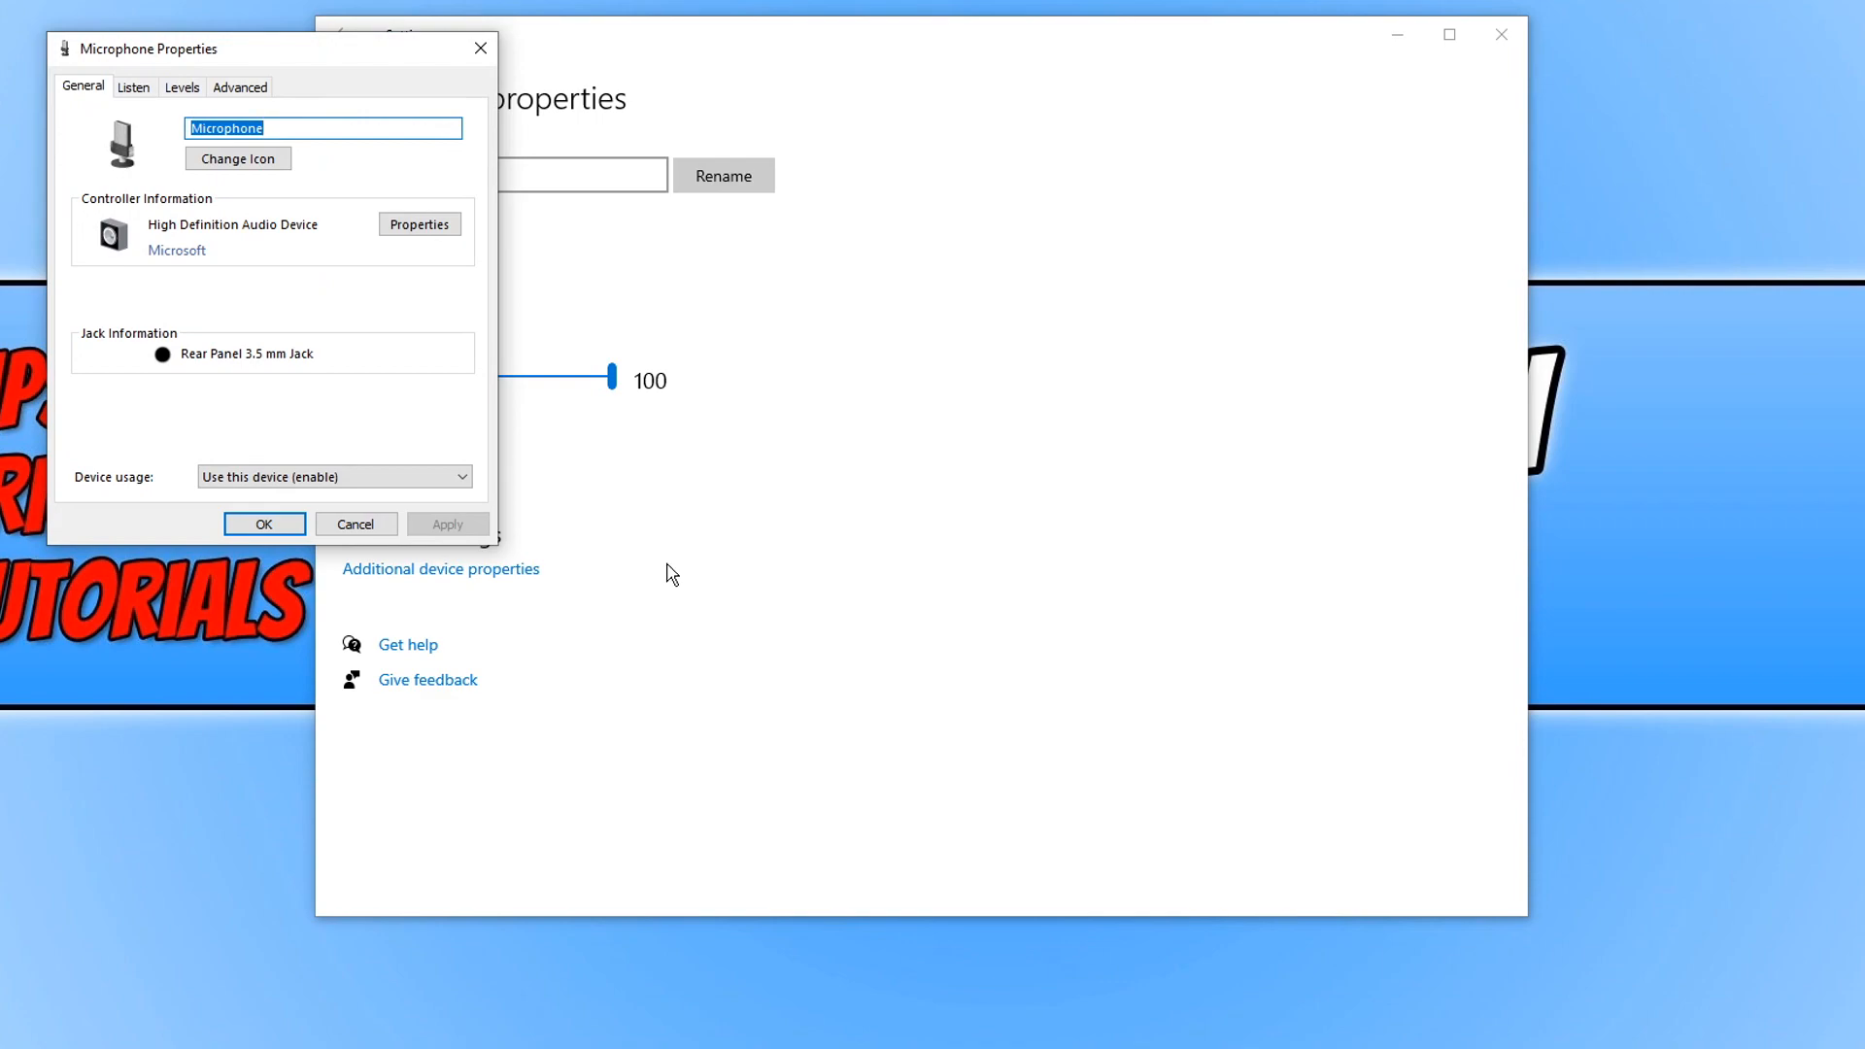
left_click(242, 89)
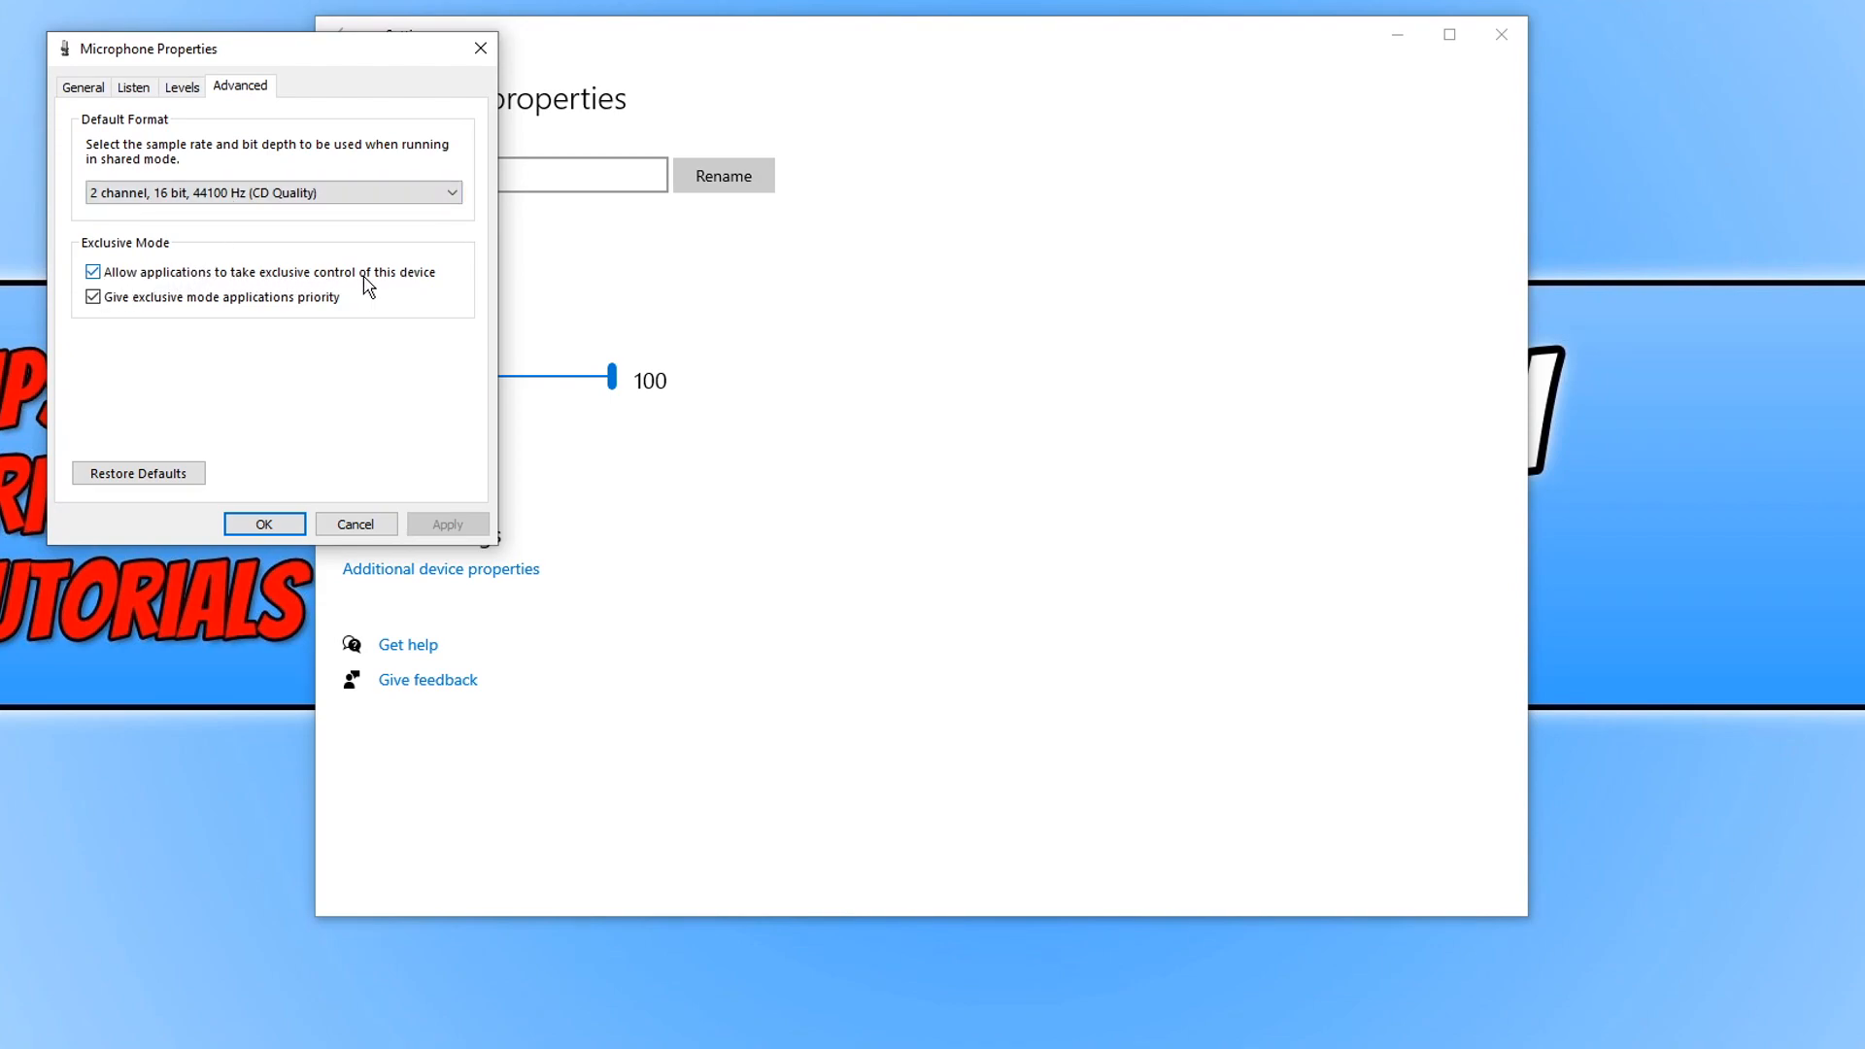
Step: Uncheck 'Allow applications to take exclusive control of this device', apply and confirm with OK
left_click(93, 273)
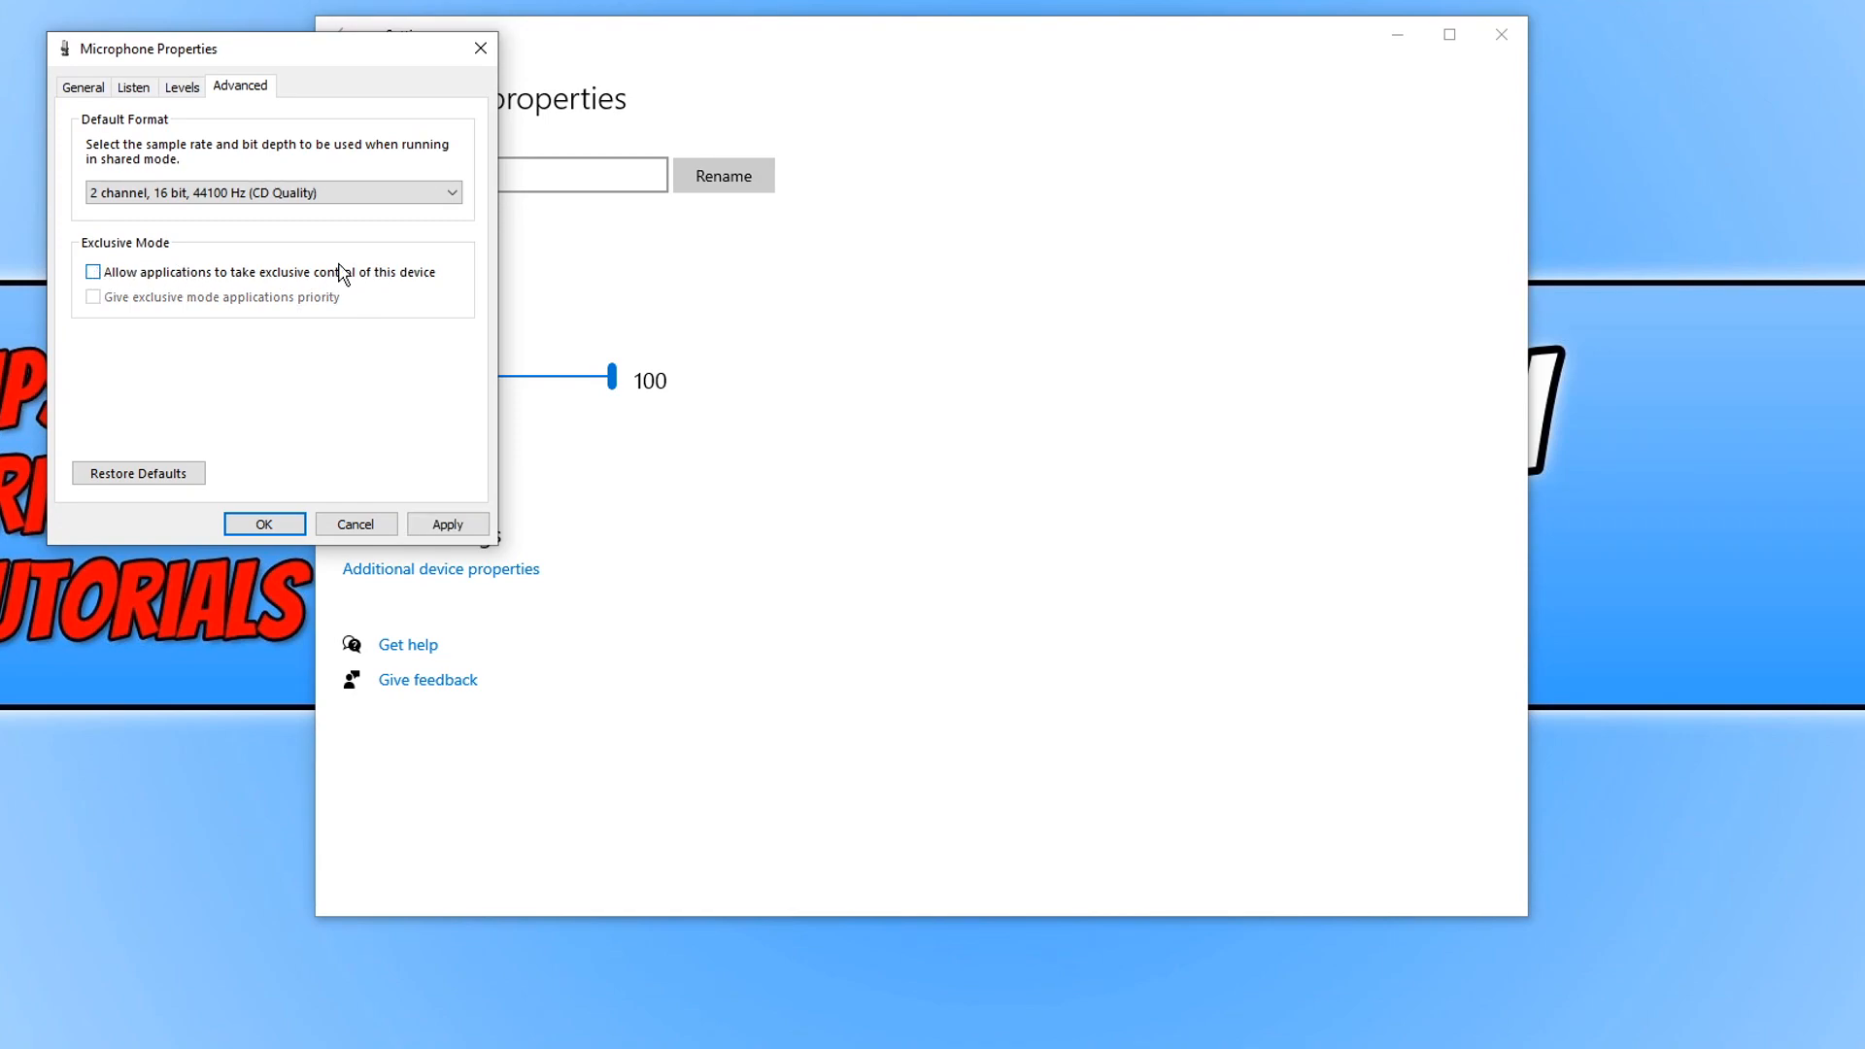
left_click(447, 526)
left_click(277, 522)
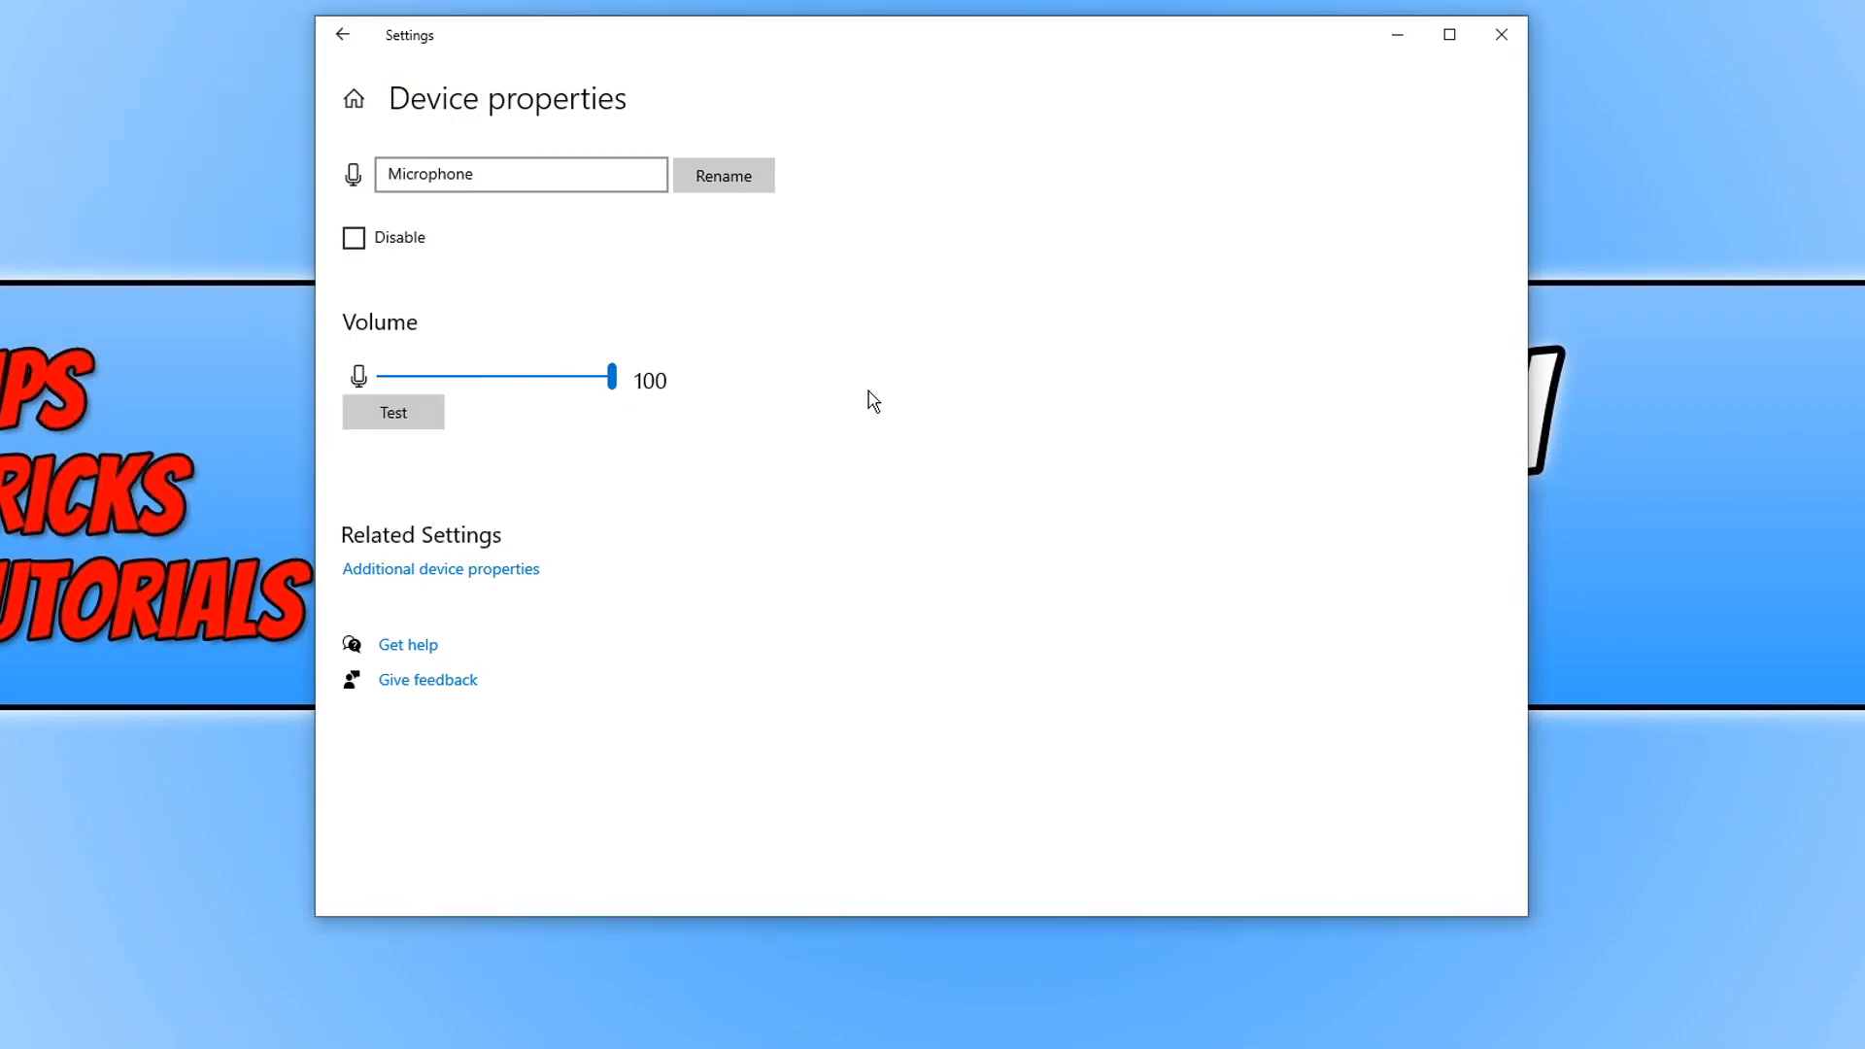